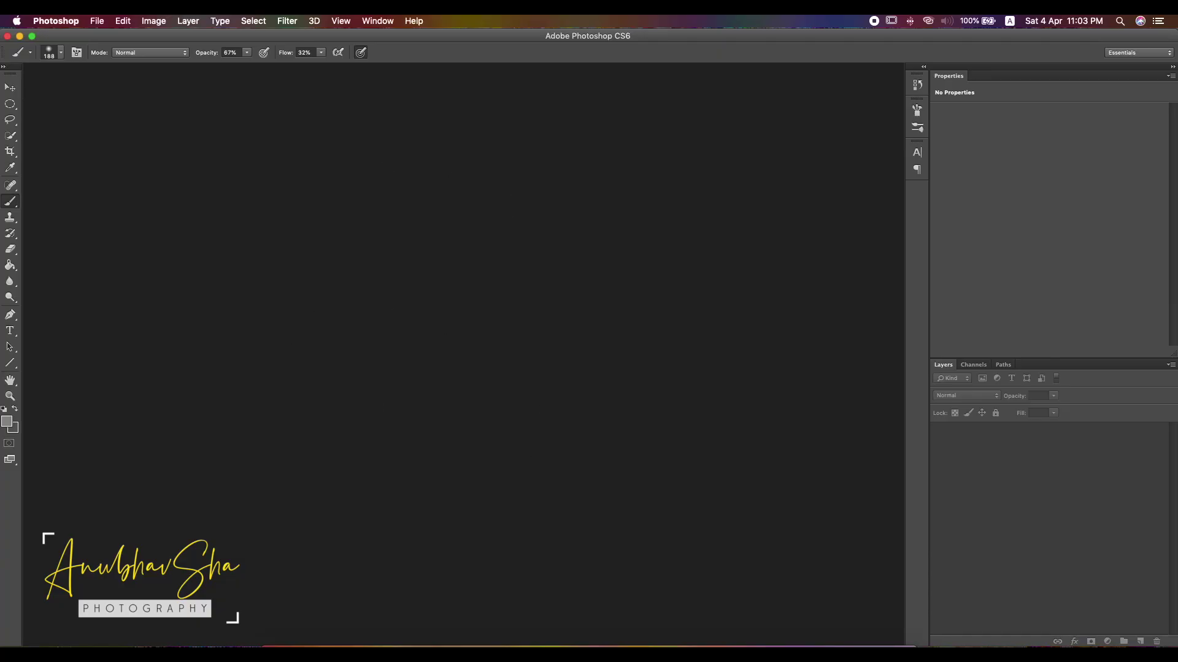
Step: Load the model portrait and the party smoke photo as two documents
{"action": "left_click_drag", "start_coordinate": [516, 276], "coordinate": [516, 363]}
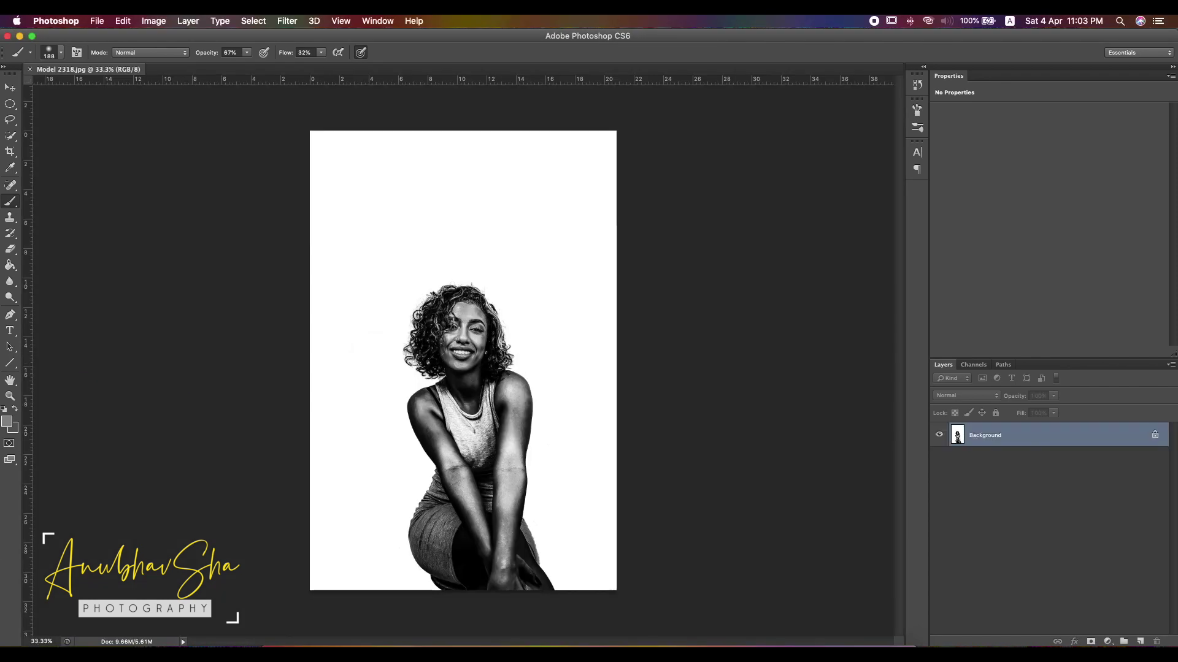
{"action": "left_click_drag", "start_coordinate": [289, 386], "coordinate": [195, 75]}
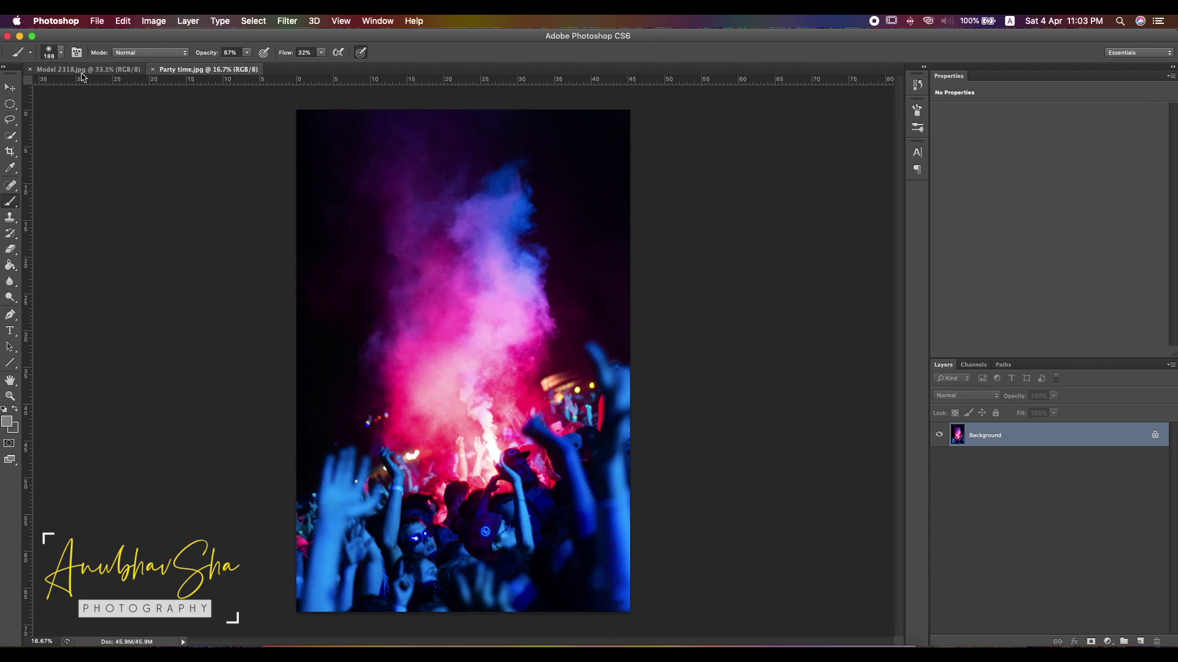
{"action": "left_click", "coordinate": [87, 71]}
{"action": "left_click", "coordinate": [179, 71]}
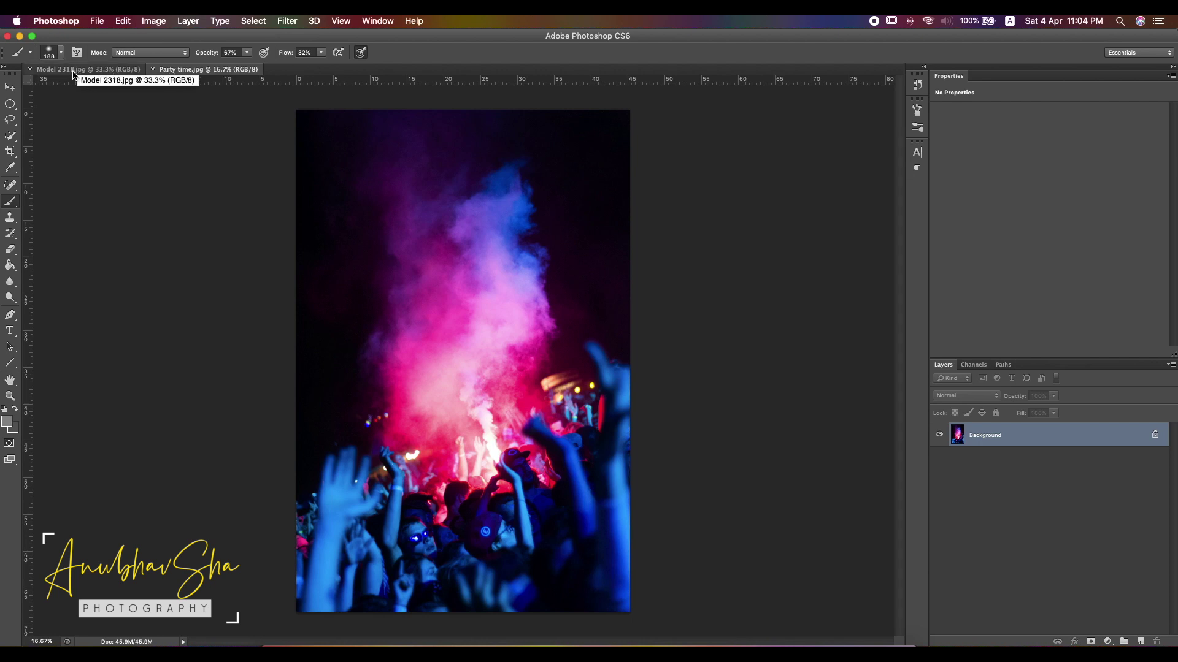
{"action": "left_click", "coordinate": [89, 68]}
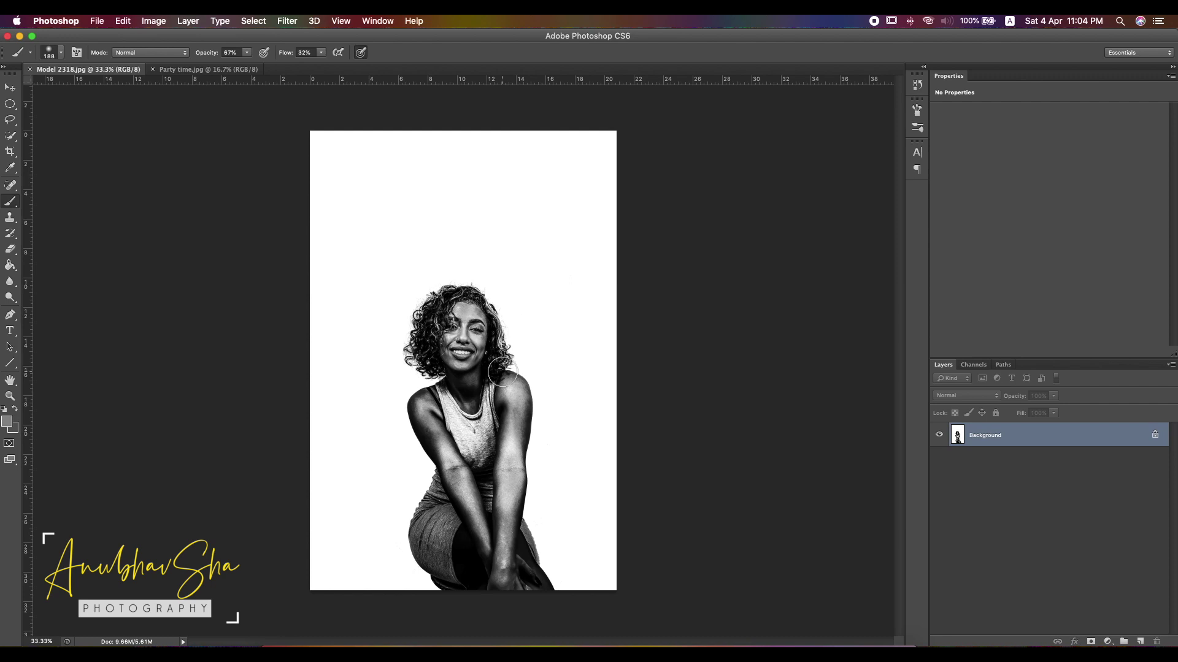
Step: Convert the locked Background of both documents into a regular Layer 0
{"action": "double_click", "coordinate": [1012, 439]}
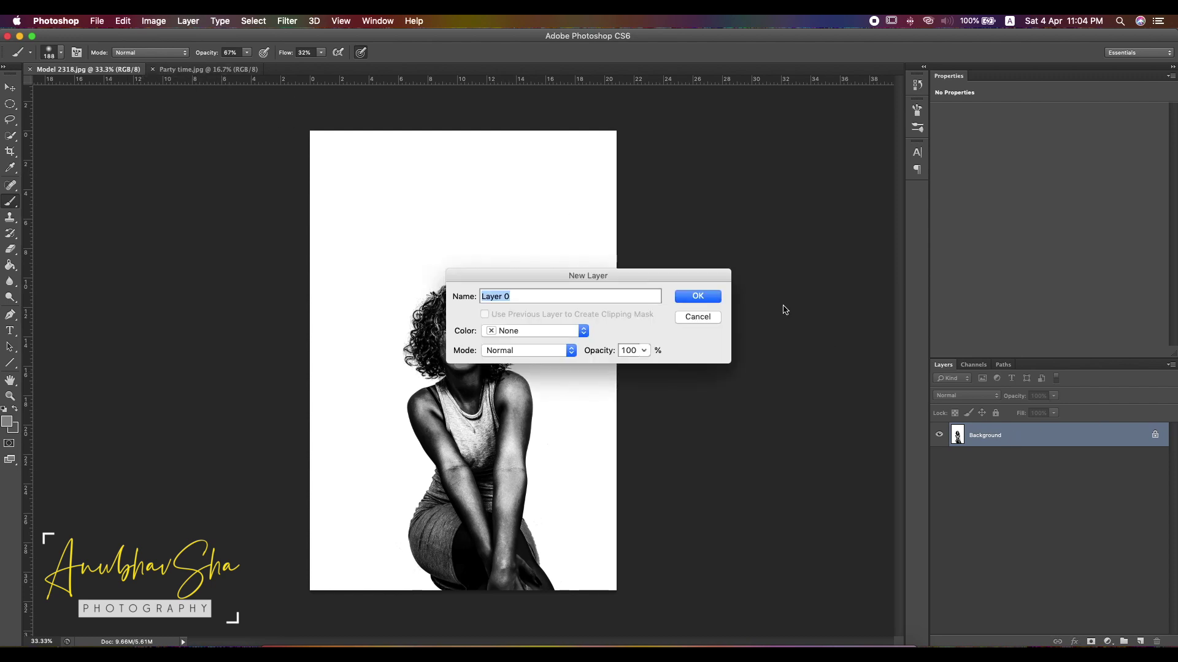
{"action": "left_click", "coordinate": [699, 299]}
{"action": "left_click", "coordinate": [234, 70]}
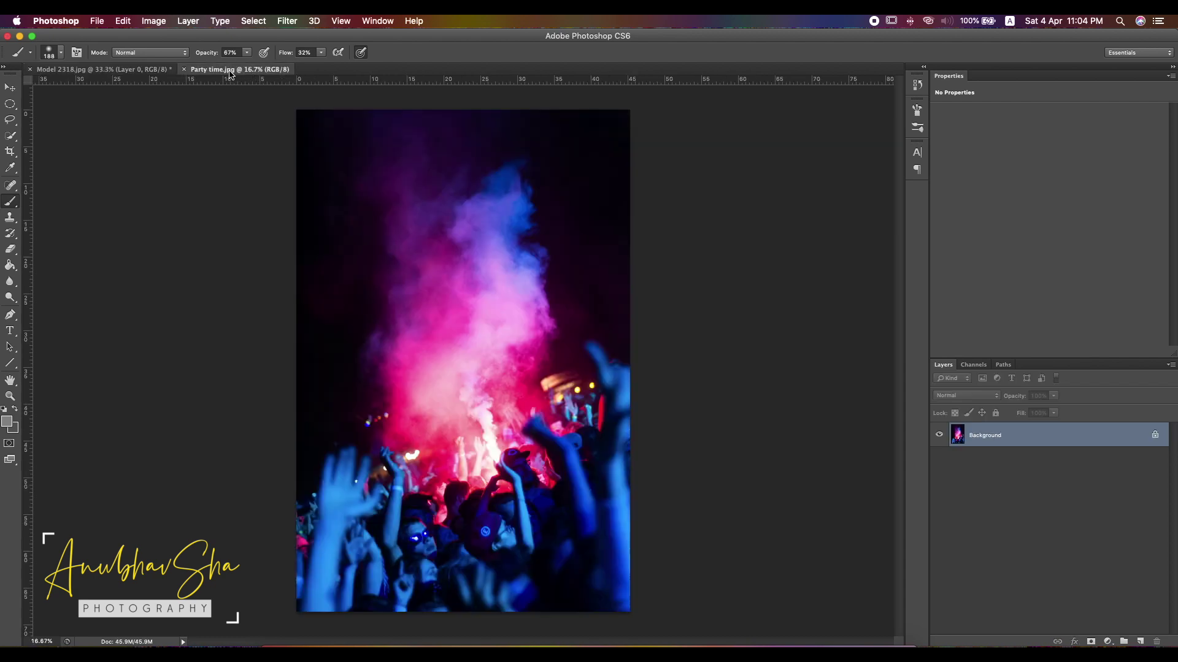
{"action": "double_click", "coordinate": [1019, 434]}
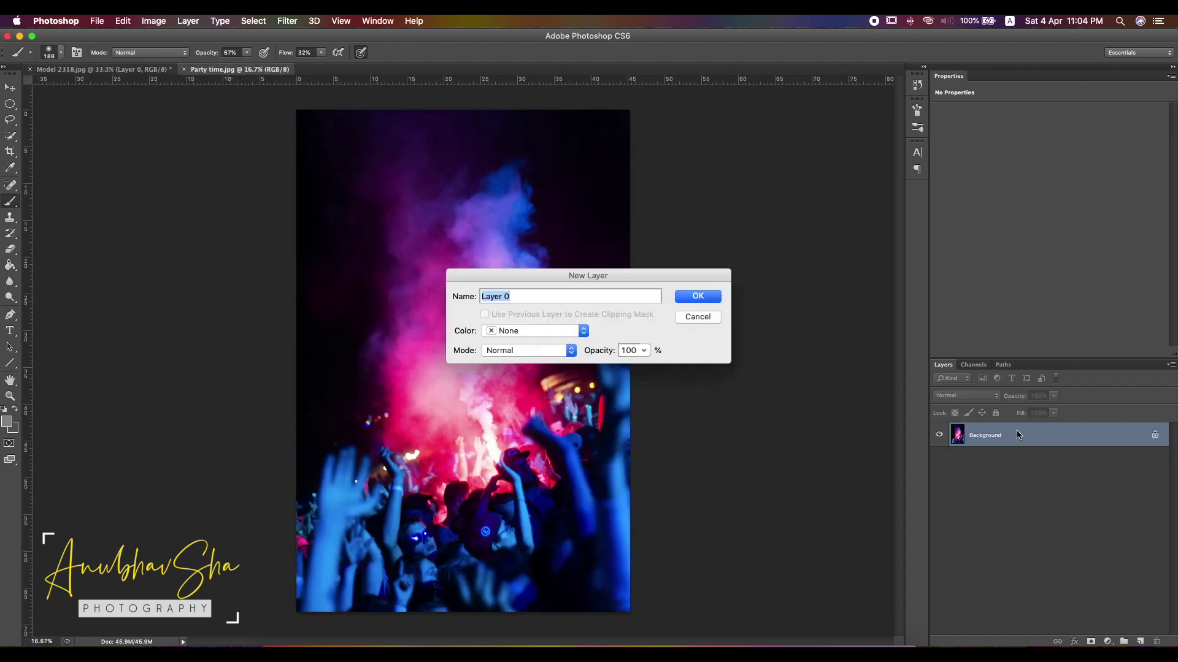
{"action": "left_click", "coordinate": [698, 296]}
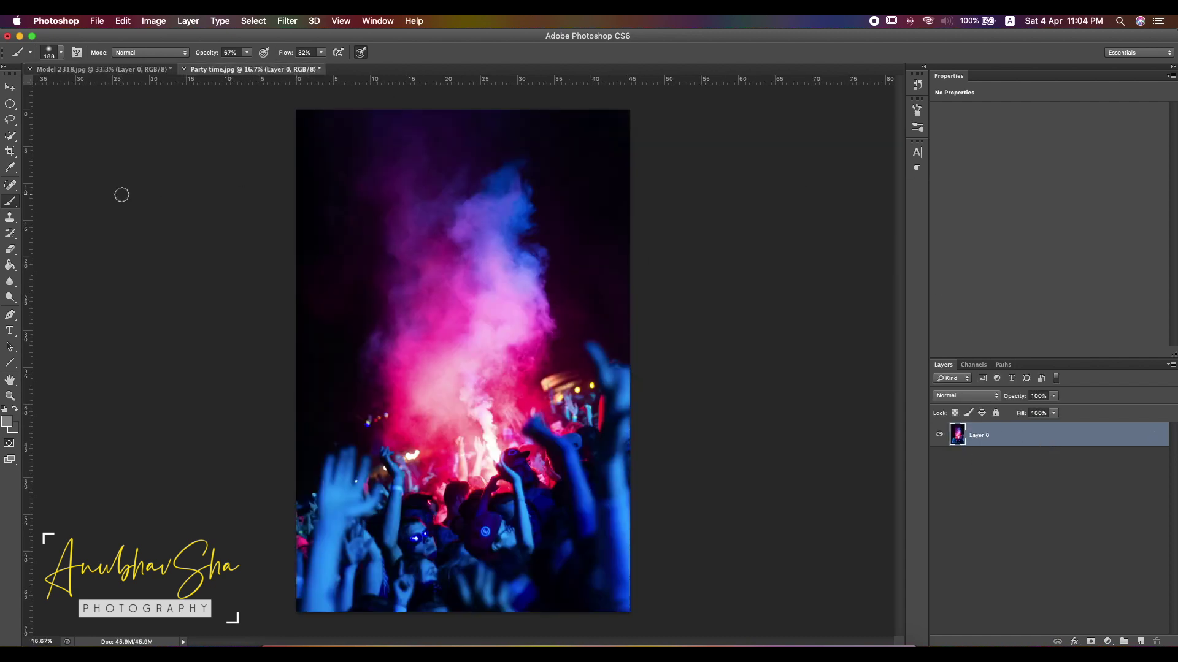
Step: Move the party image onto the portrait document as a new layer
{"action": "left_click", "coordinate": [11, 89]}
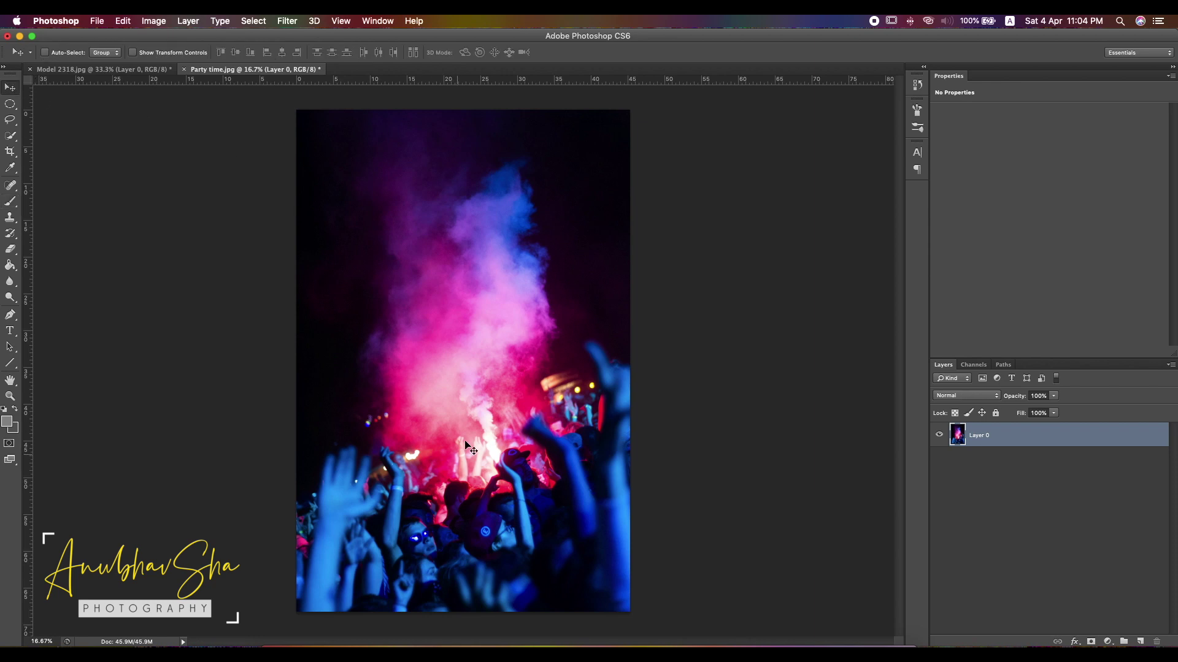
{"action": "left_click_drag", "start_coordinate": [453, 355], "coordinate": [136, 72]}
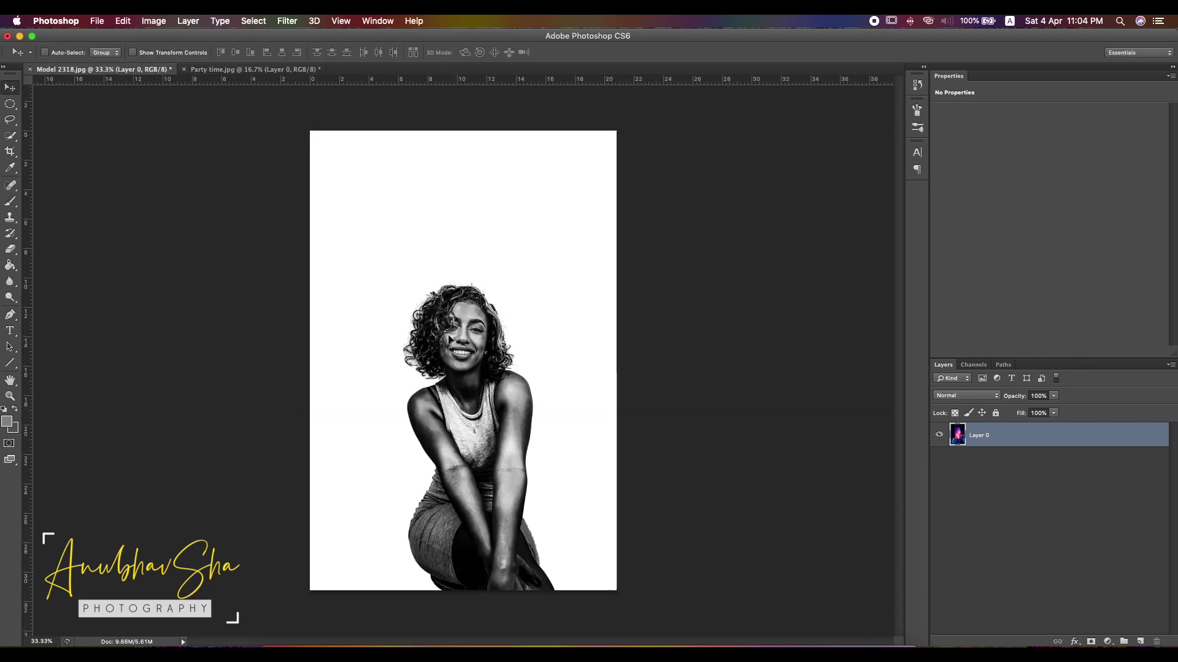
{"action": "left_click_drag", "start_coordinate": [137, 77], "coordinate": [484, 373]}
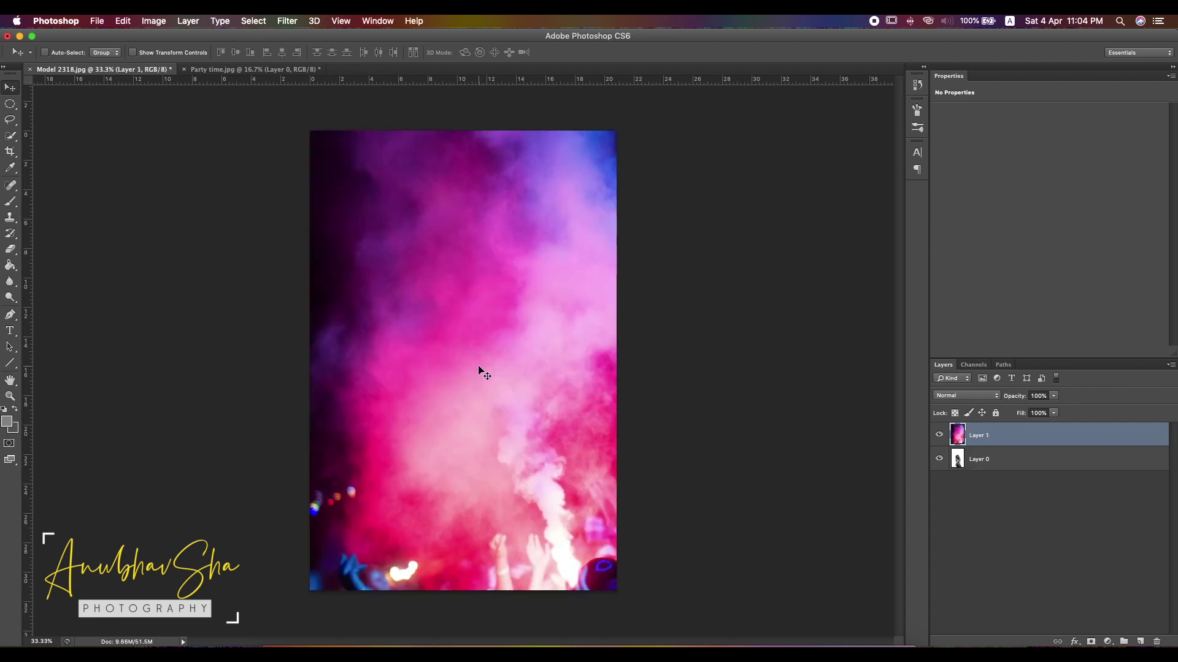
Step: Scale the party layer to about a third and place it in the lower middle of the canvas
{"action": "key", "text": "ctrl+minus"}
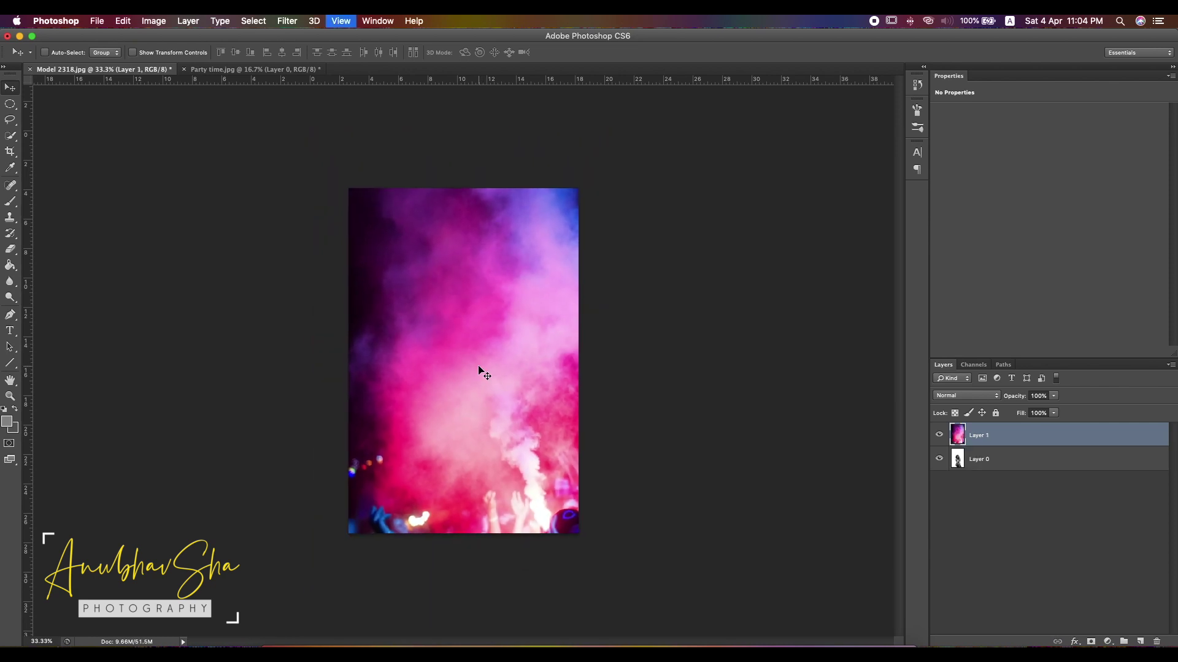
{"action": "key", "text": "ctrl+minus"}
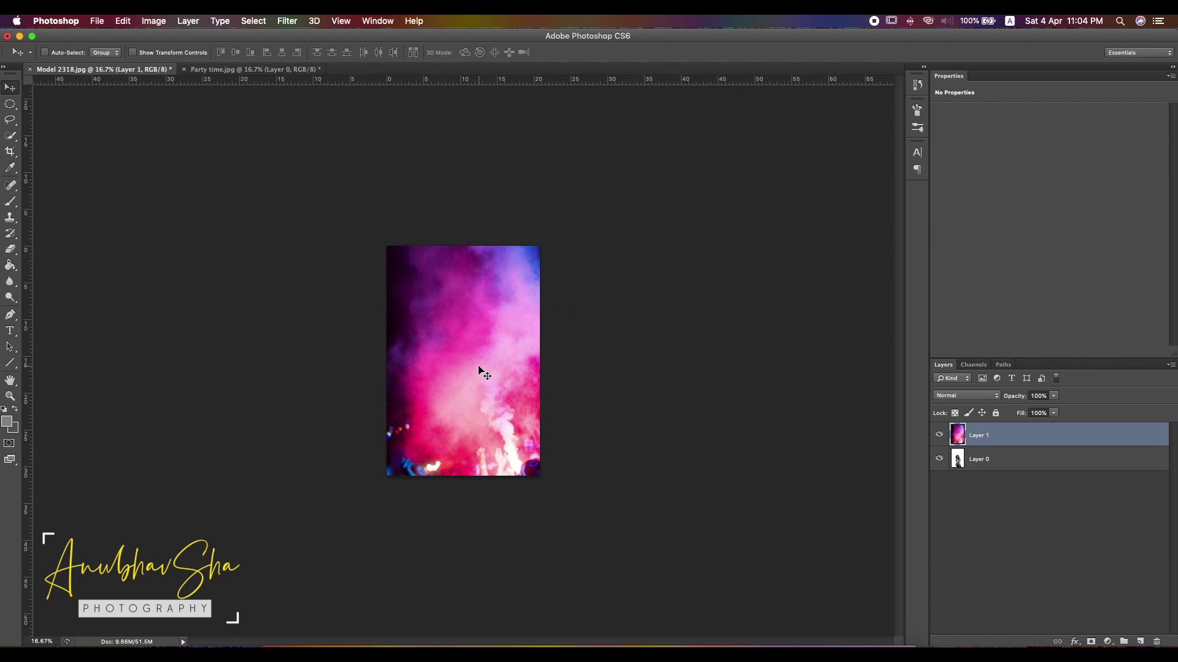
{"action": "key", "text": "ctrl+t"}
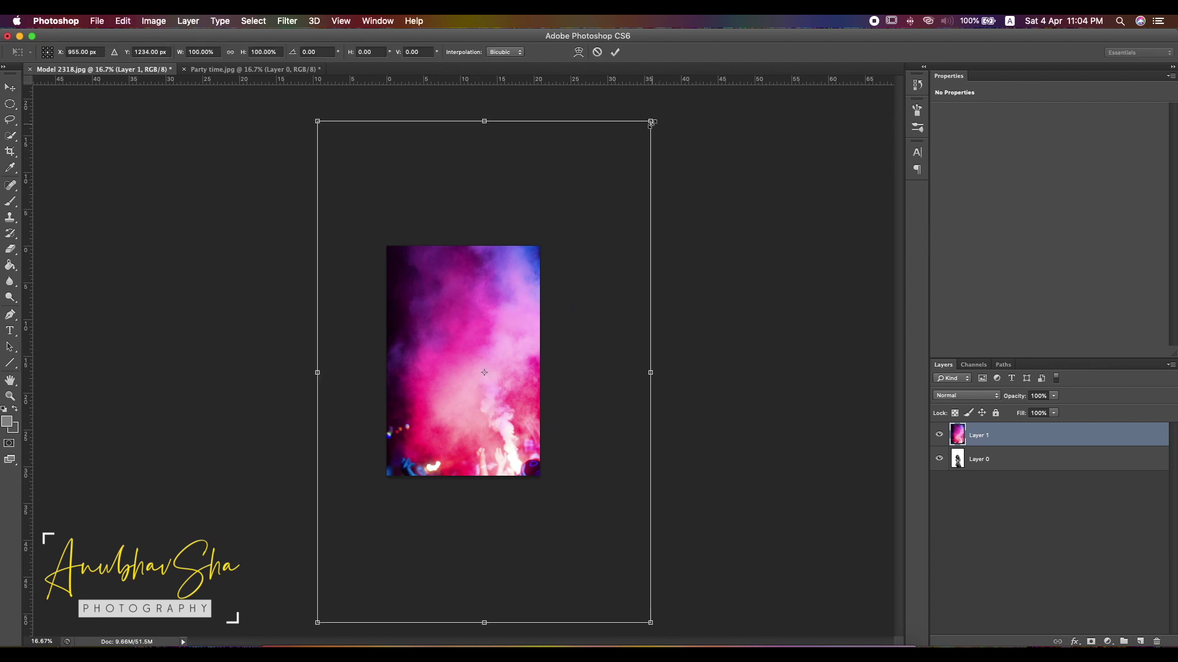
{"action": "left_click_drag", "start_coordinate": [652, 123], "coordinate": [439, 440]}
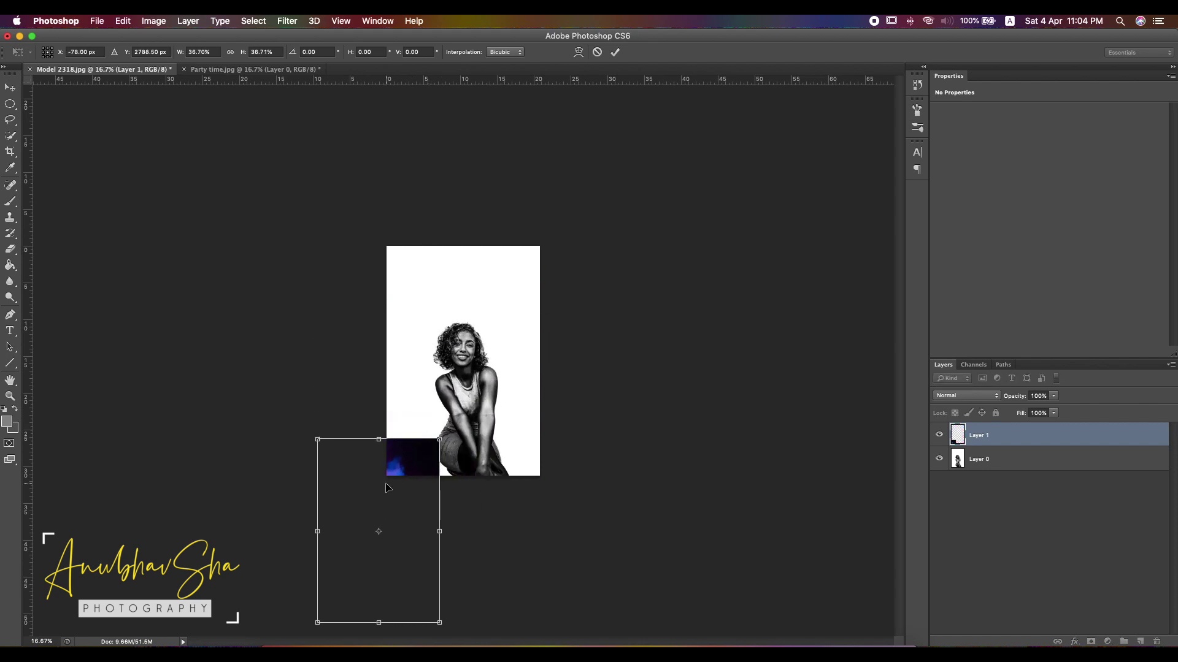
{"action": "left_click_drag", "start_coordinate": [387, 487], "coordinate": [477, 345]}
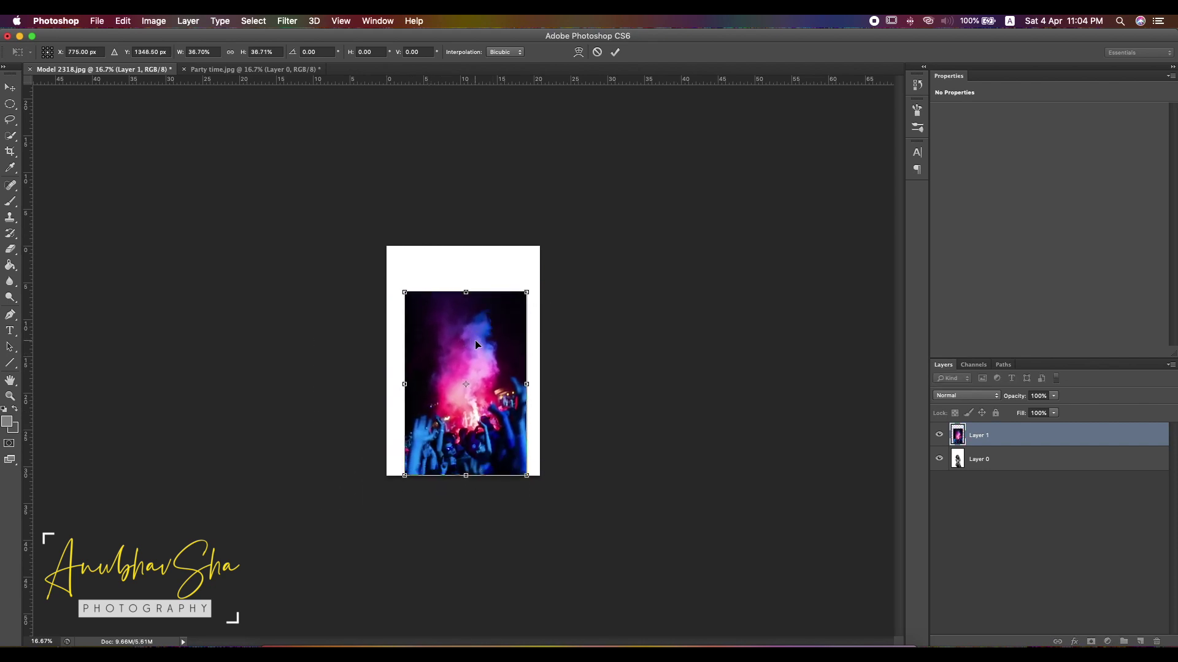
{"action": "left_click_drag", "start_coordinate": [528, 291], "coordinate": [513, 328]}
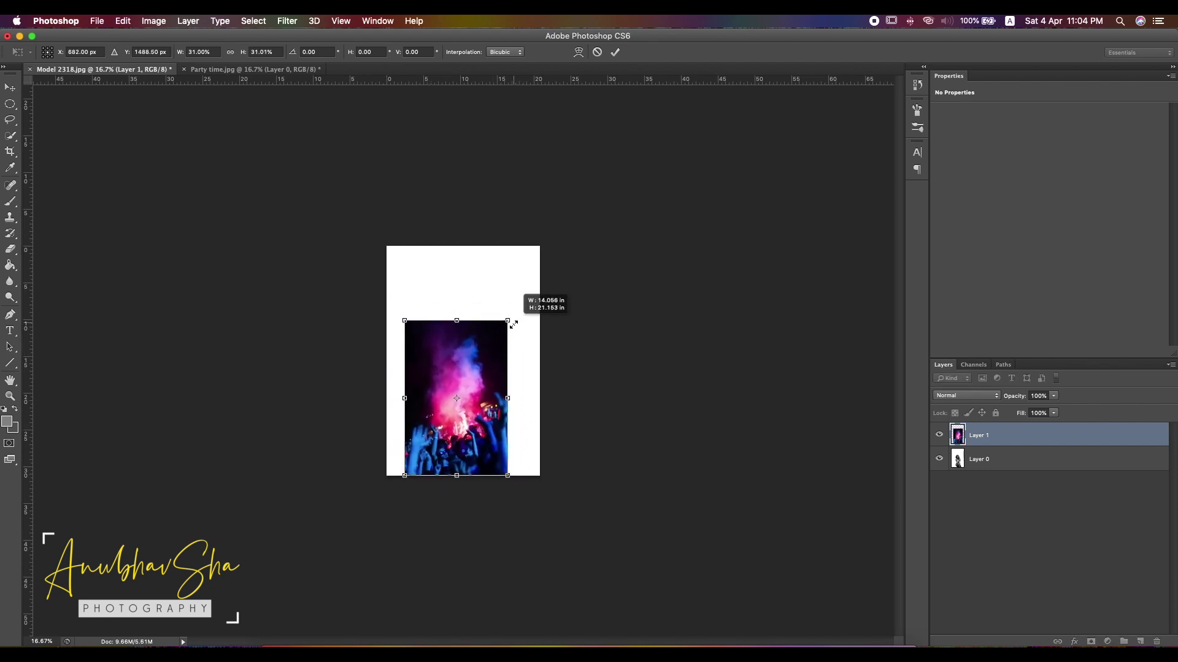
{"action": "left_click_drag", "start_coordinate": [482, 363], "coordinate": [489, 365]}
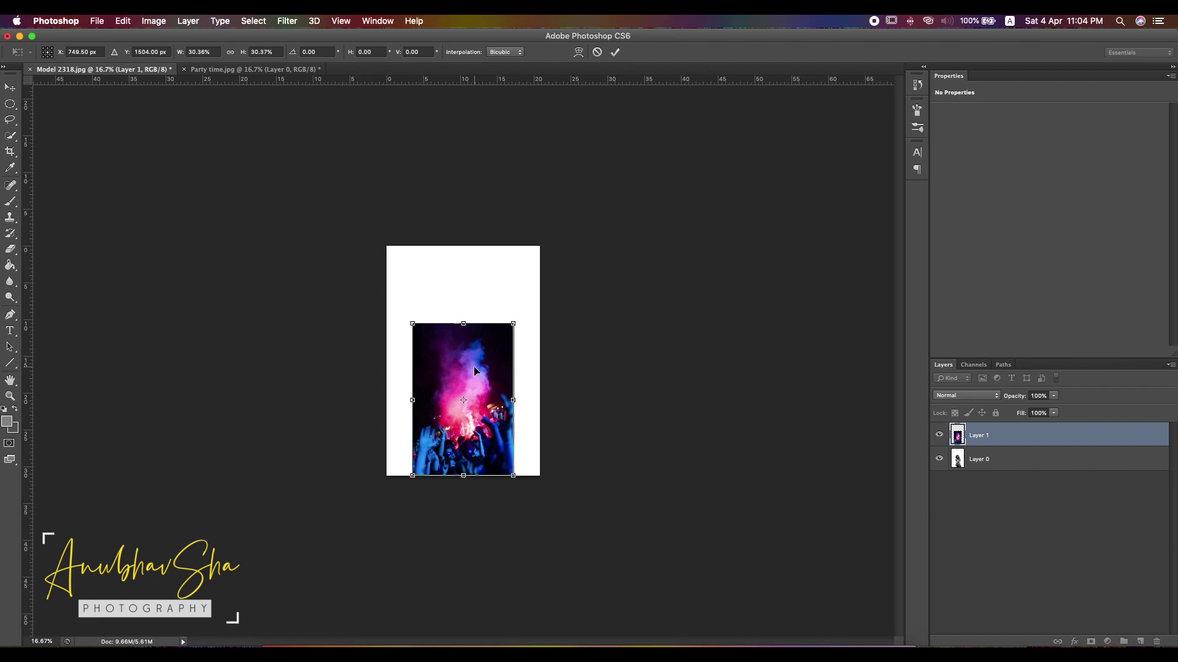
{"action": "key", "text": "Return"}
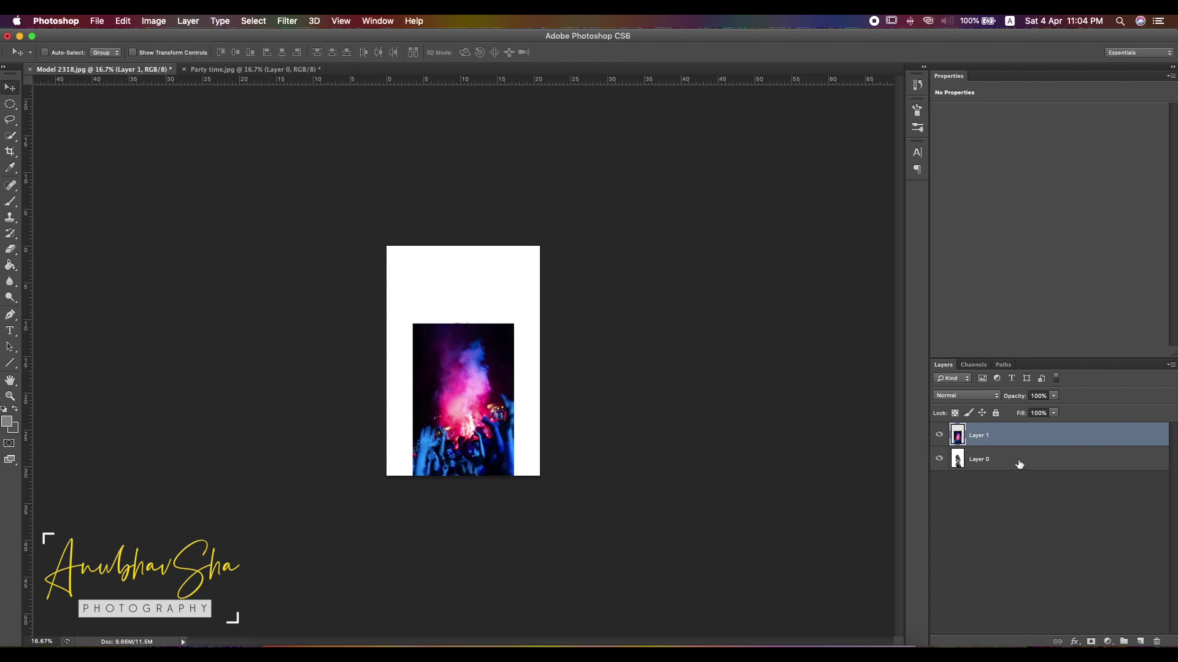
Step: Rename the party photo layer to 'party'
{"action": "double_click", "coordinate": [981, 436]}
{"action": "type", "text": "party"}
{"action": "key", "text": "Return"}
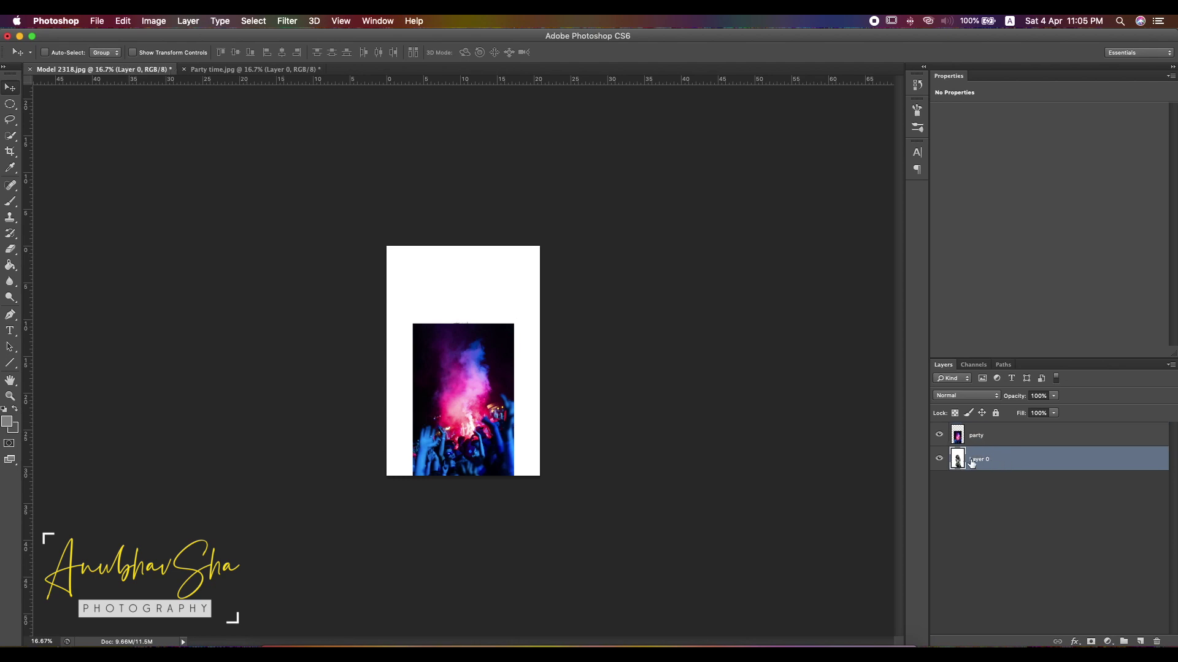
Step: Stack the portrait above the party layer and add a clipped Levels adjustment to it
{"action": "left_click_drag", "start_coordinate": [1002, 463], "coordinate": [1002, 428]}
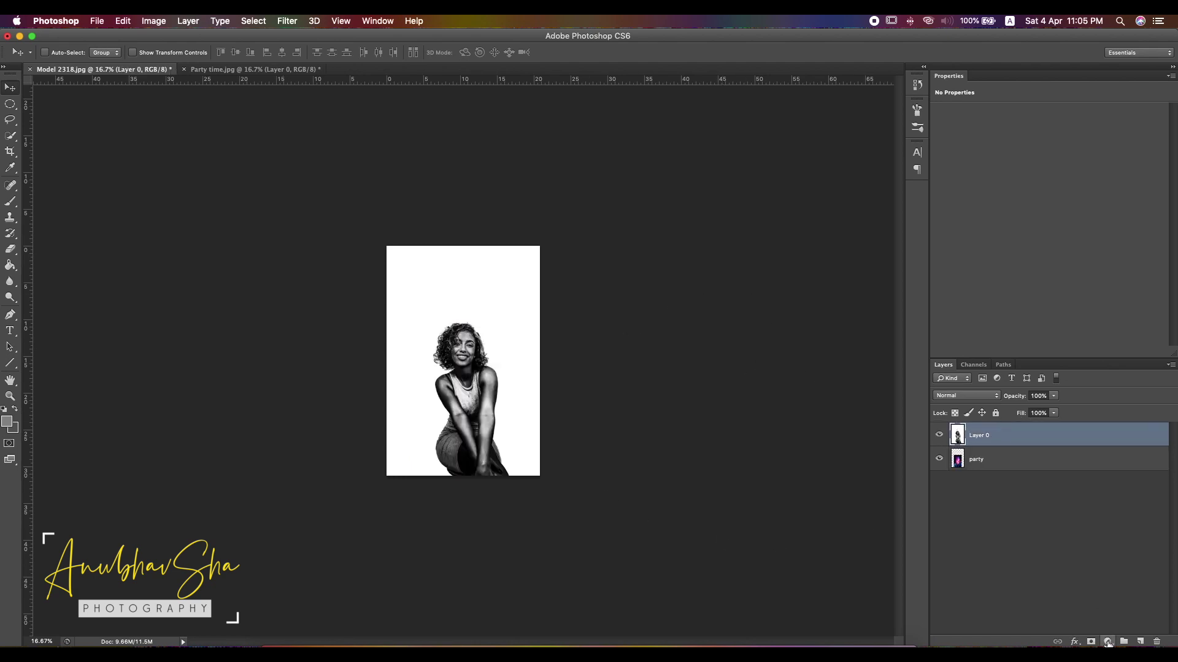
{"action": "left_click", "coordinate": [1109, 641]}
{"action": "left_click", "coordinate": [1131, 495]}
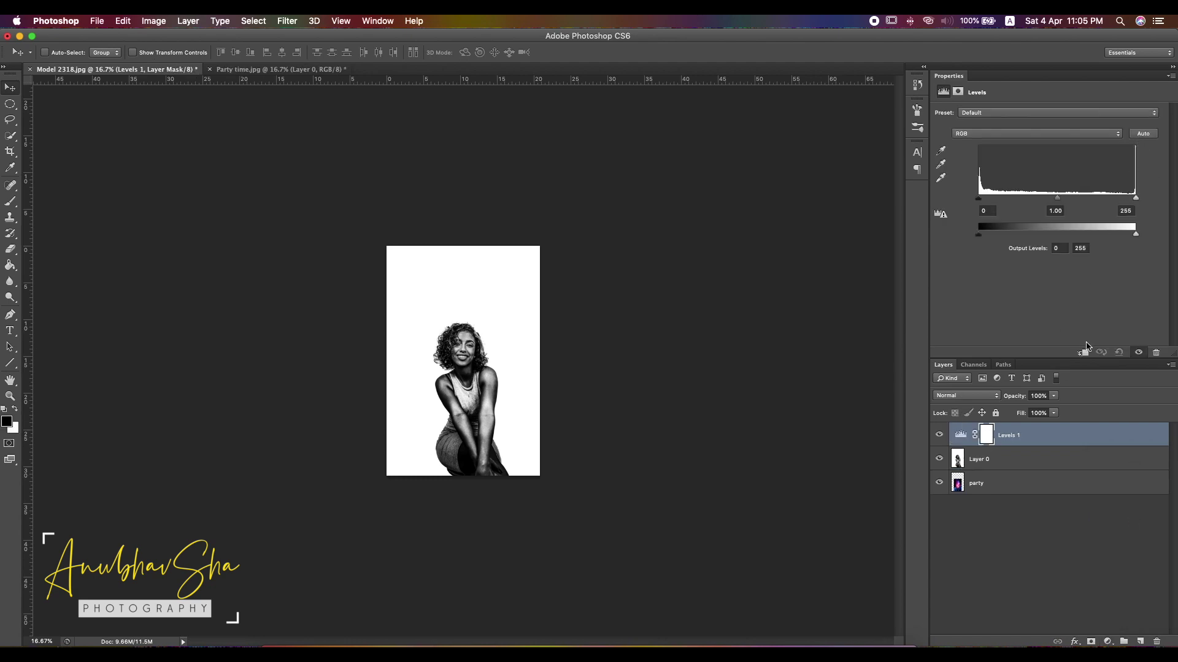
{"action": "left_click", "coordinate": [1084, 355]}
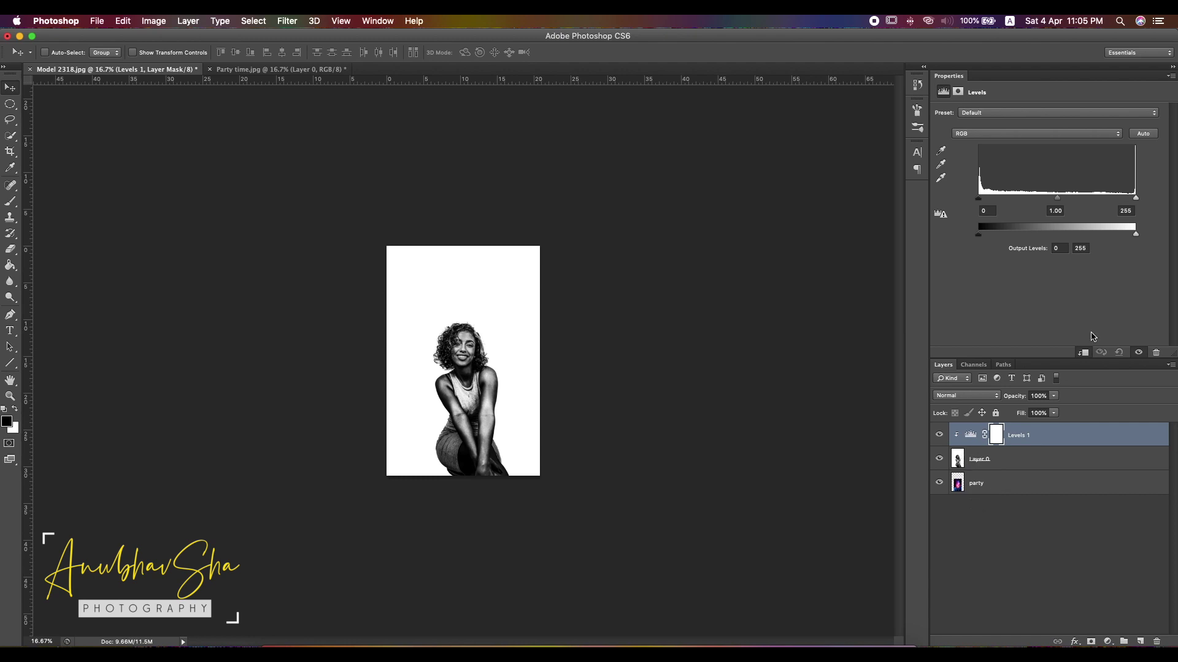
Step: Set Levels white input to 185 and black output to 25, then merge it into the portrait
{"action": "key", "text": "super+0"}
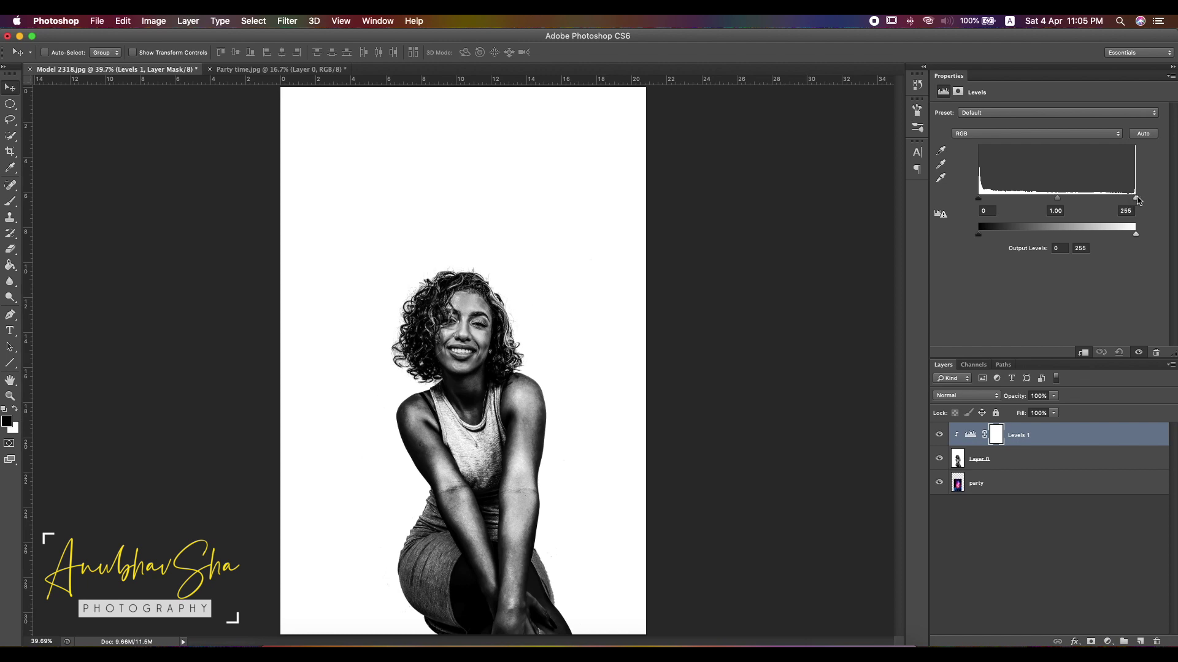
{"action": "left_click_drag", "start_coordinate": [1136, 200], "coordinate": [1093, 202]}
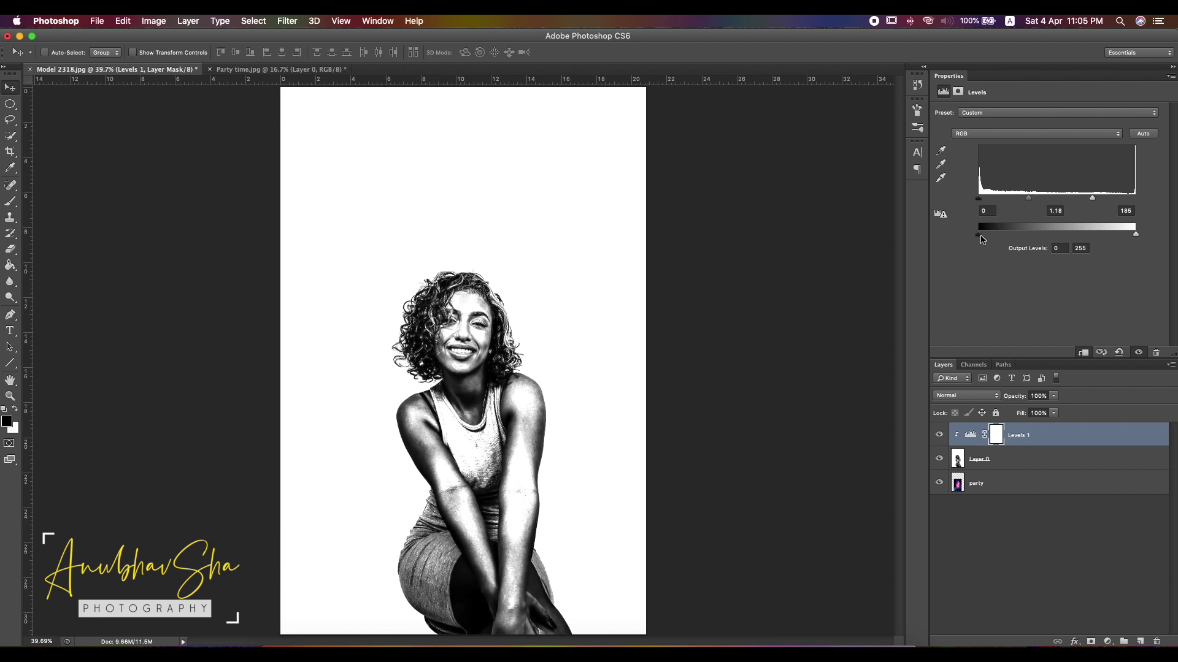
{"action": "left_click_drag", "start_coordinate": [980, 233], "coordinate": [999, 234]}
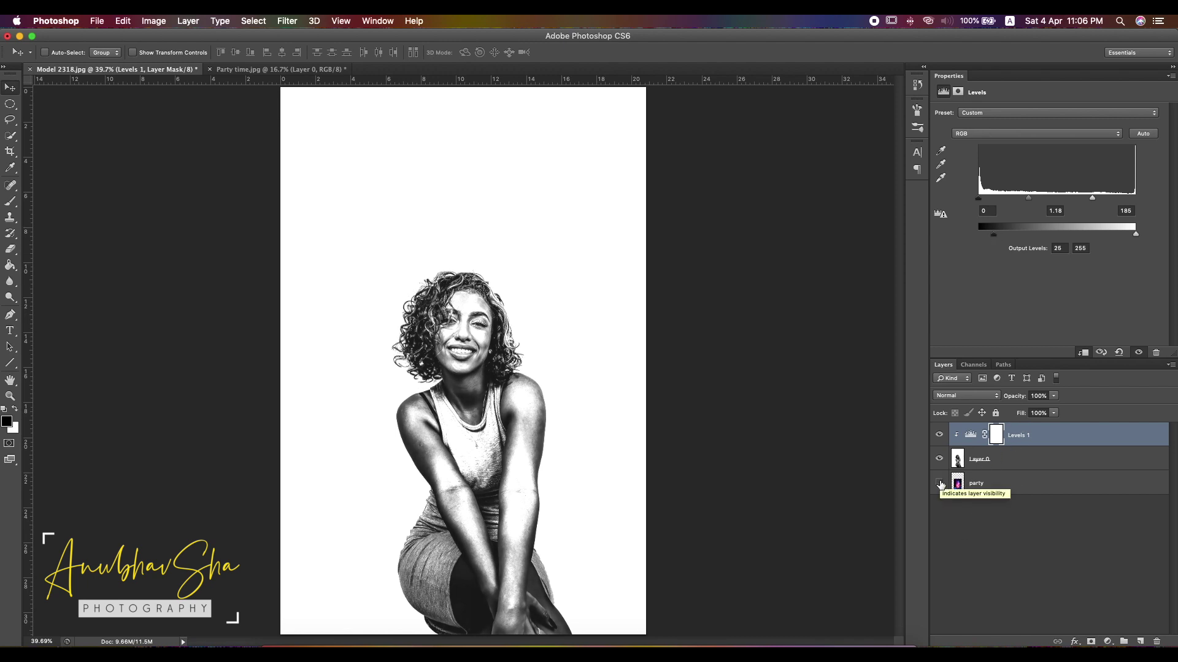
{"action": "key", "text": "super+e"}
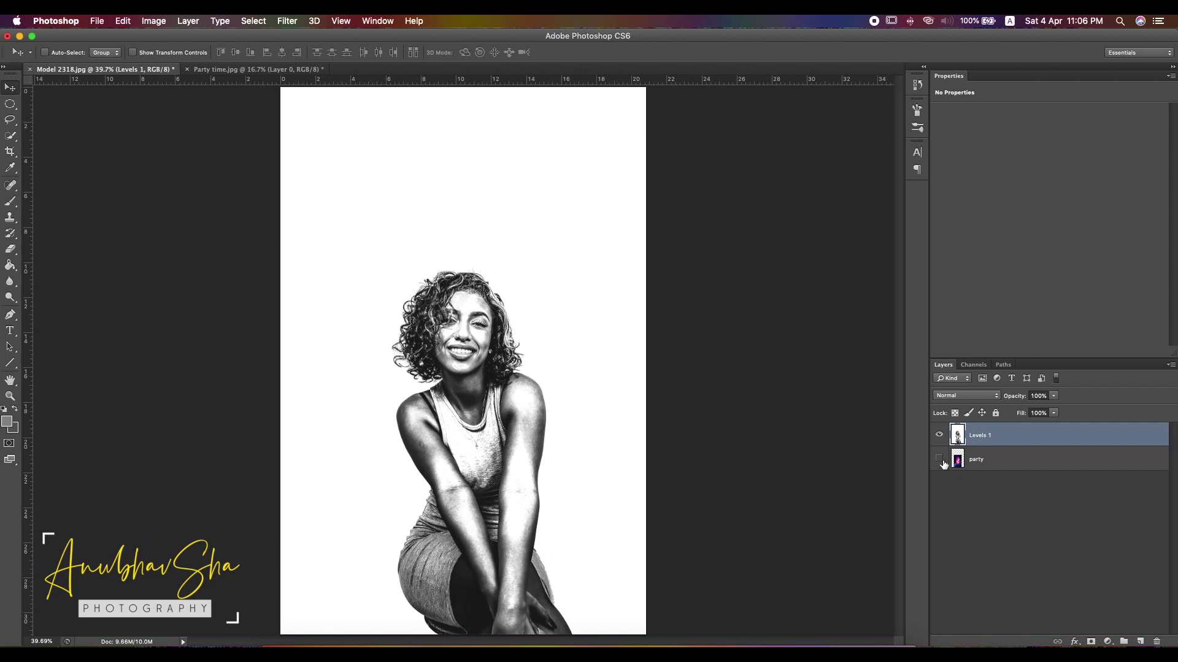
Step: Rename the portrait layer 'Model' and set its blend mode to Screen
{"action": "double_click", "coordinate": [979, 435]}
{"action": "type", "text": "Mode"}
{"action": "type", "text": "l"}
{"action": "key", "text": "Return"}
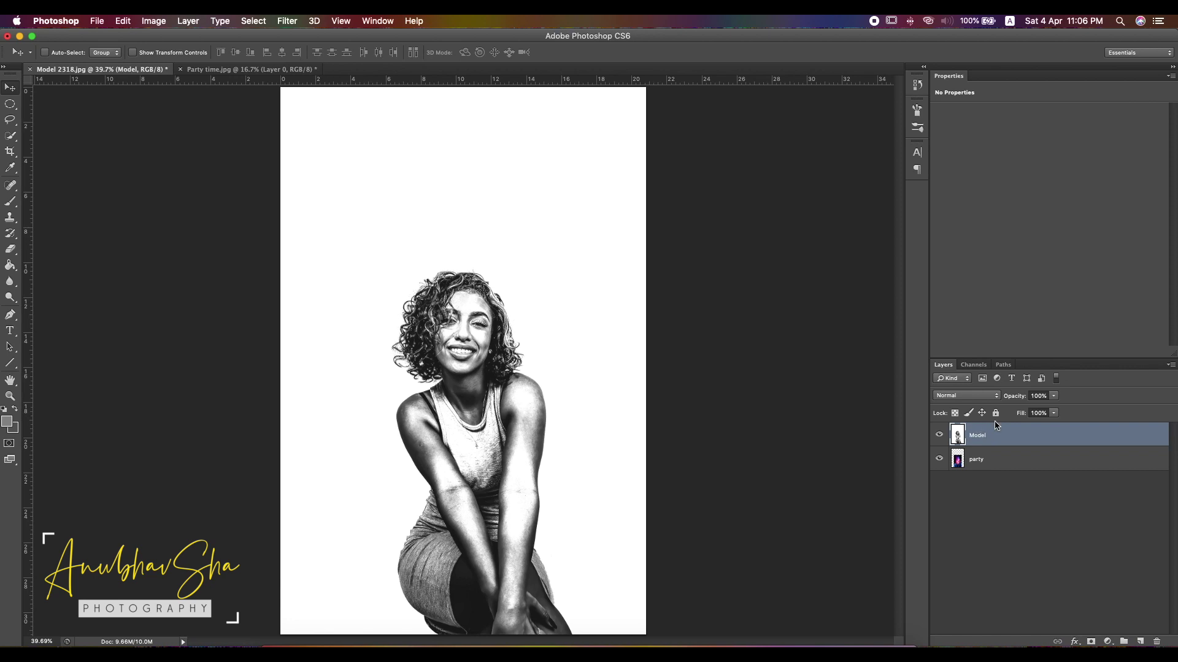
{"action": "left_click", "coordinate": [963, 397]}
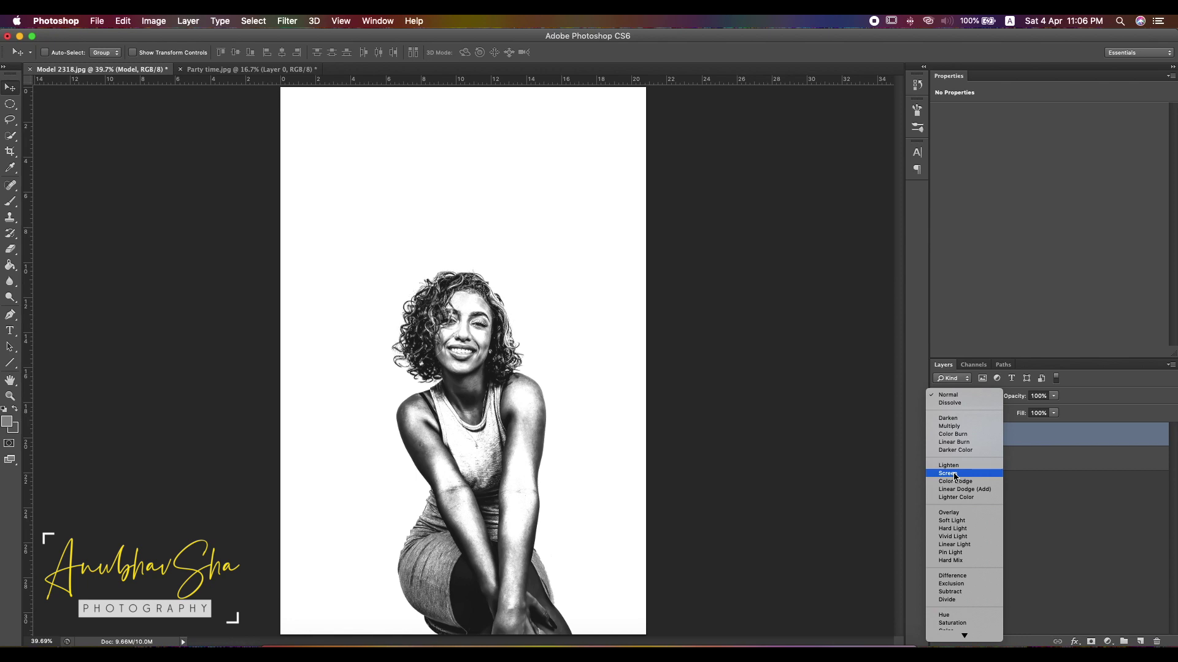
{"action": "left_click", "coordinate": [954, 475]}
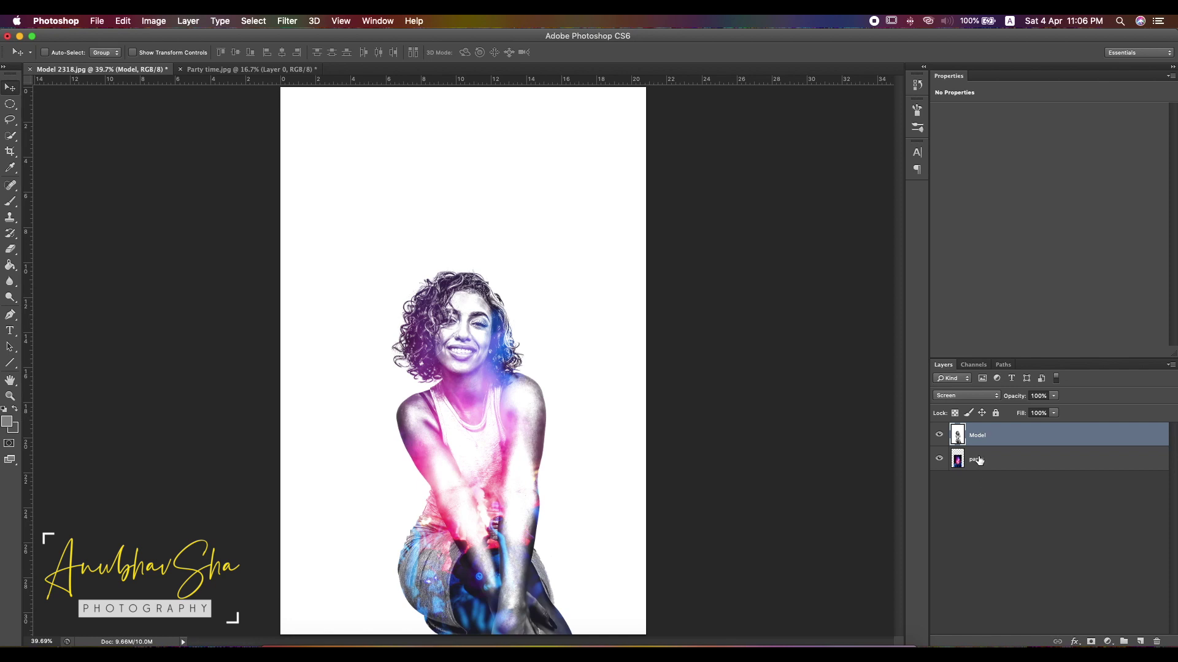
Step: Select the party layer and start a free transform on it
{"action": "left_click", "coordinate": [1008, 459]}
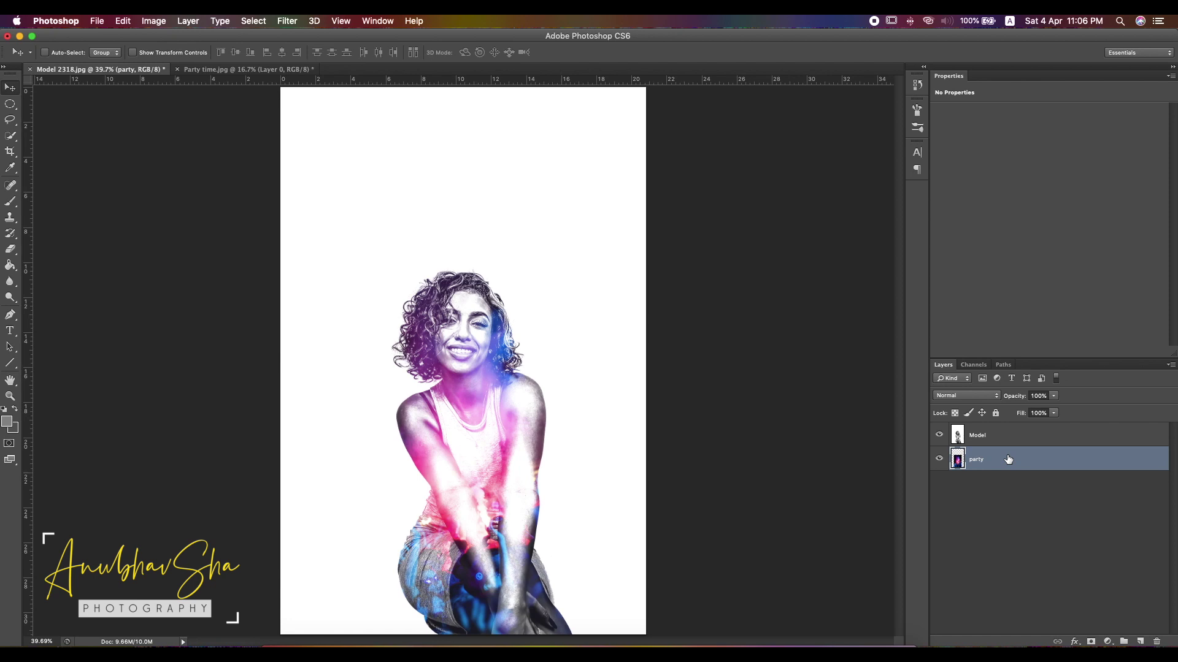
{"action": "key", "text": "super+t"}
Step: Nudge the party photo down and to the left and commit the transform
{"action": "mouse_move", "coordinate": [518, 521]}
{"action": "left_mouse_down"}
{"action": "mouse_move", "coordinate": [514, 539]}
{"action": "mouse_move", "coordinate": [539, 544]}
{"action": "mouse_move", "coordinate": [529, 534]}
{"action": "left_mouse_up"}
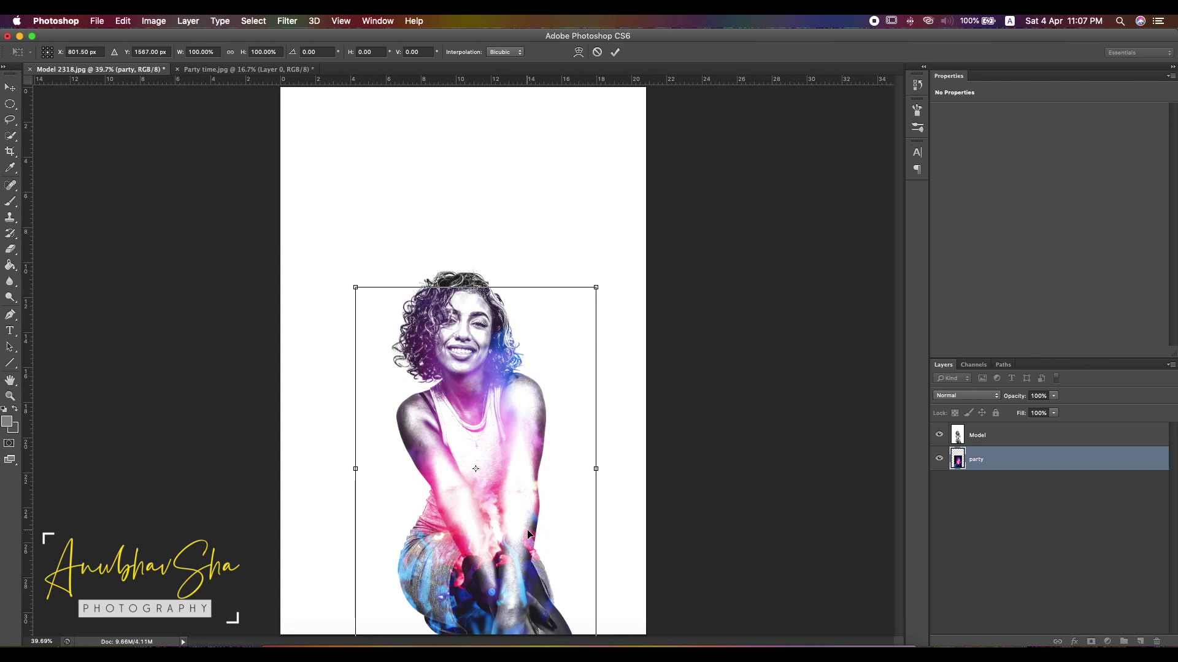
{"action": "key", "text": "Return"}
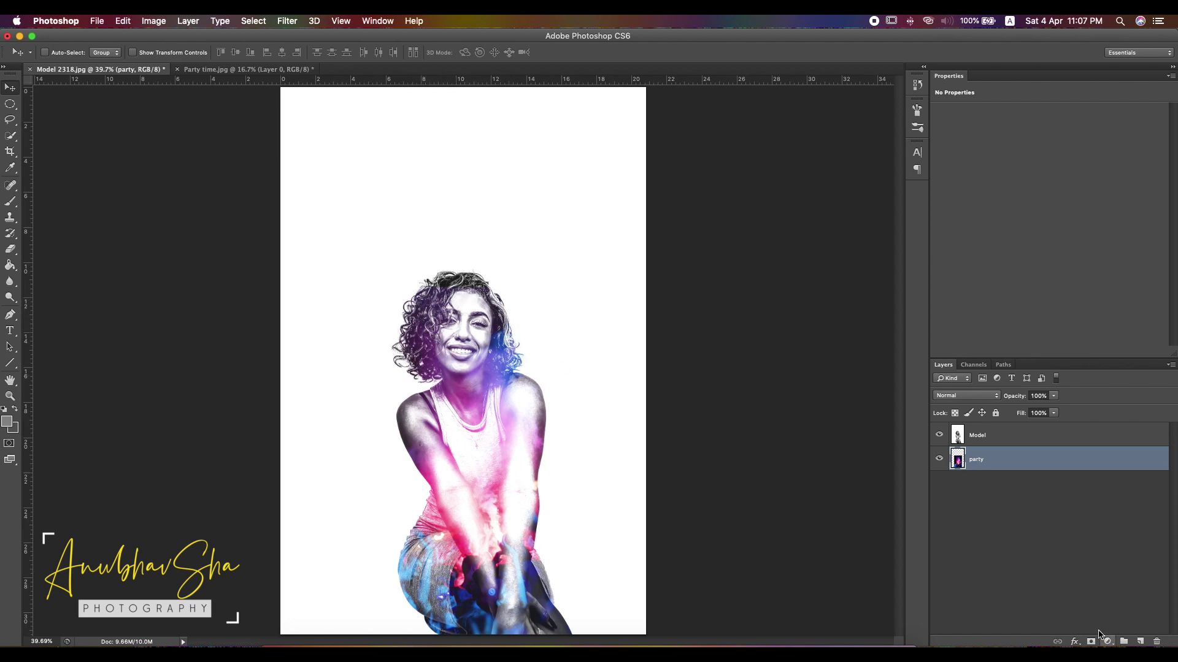
Step: Add a mask to the party layer and paint black over the model's hands and legs
{"action": "left_click", "coordinate": [1092, 641]}
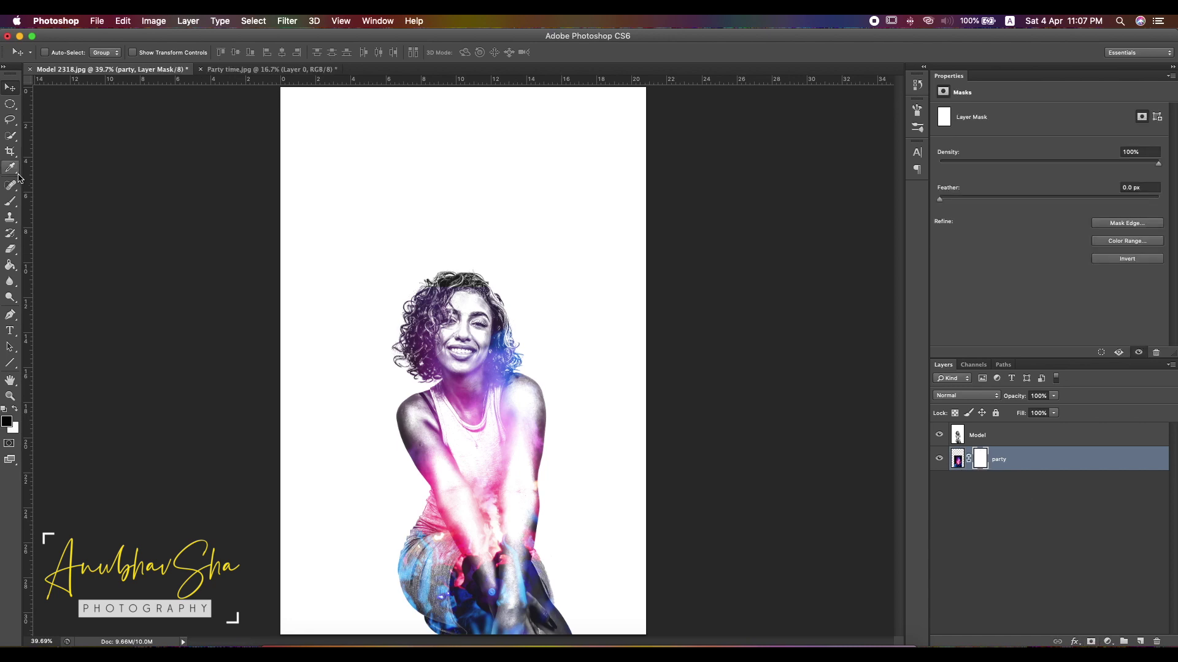
{"action": "left_click", "coordinate": [11, 203]}
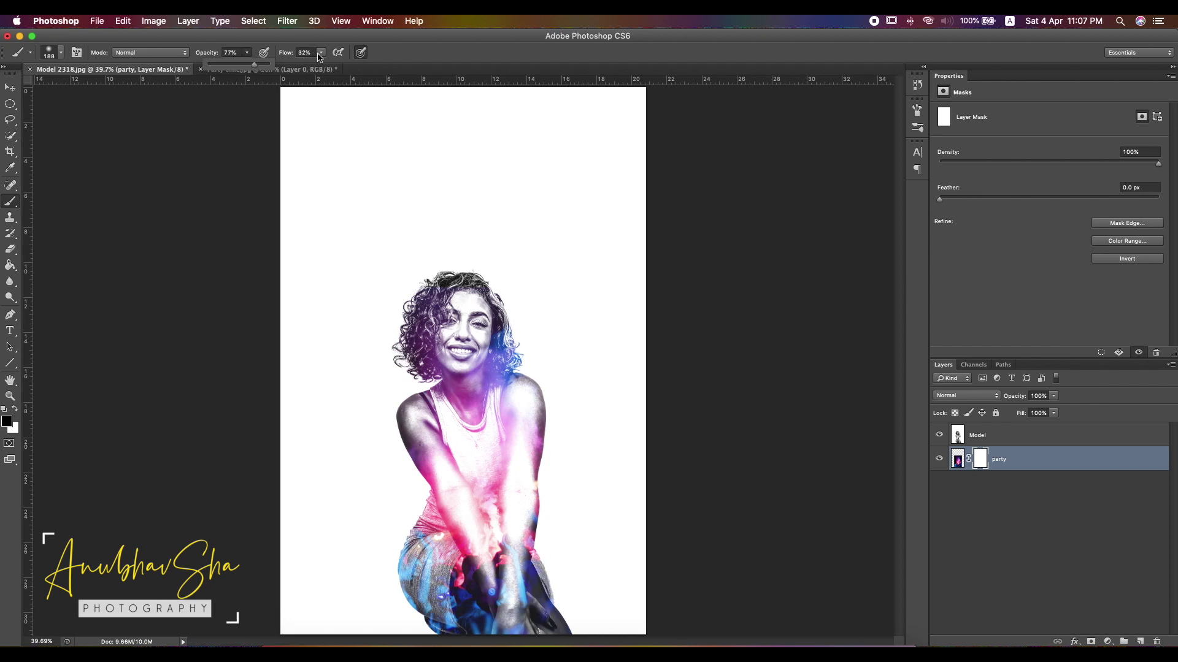
{"action": "left_click", "coordinate": [319, 54]}
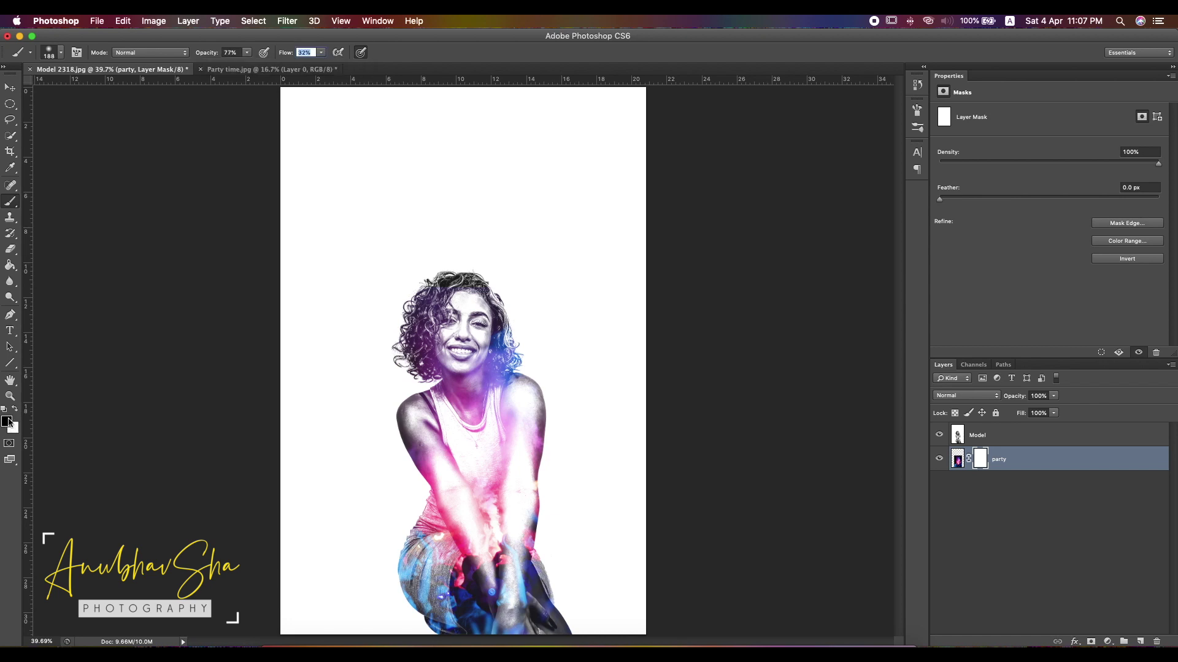
{"action": "left_click_drag", "start_coordinate": [423, 313], "coordinate": [415, 341]}
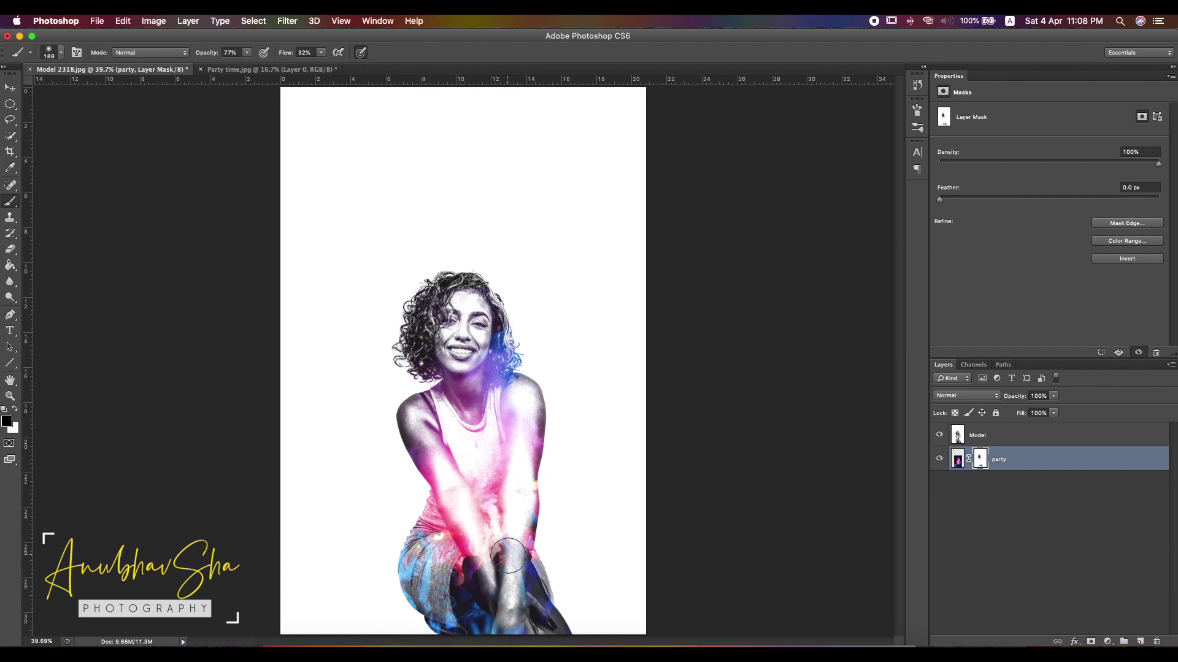
{"action": "left_click", "coordinate": [1027, 436]}
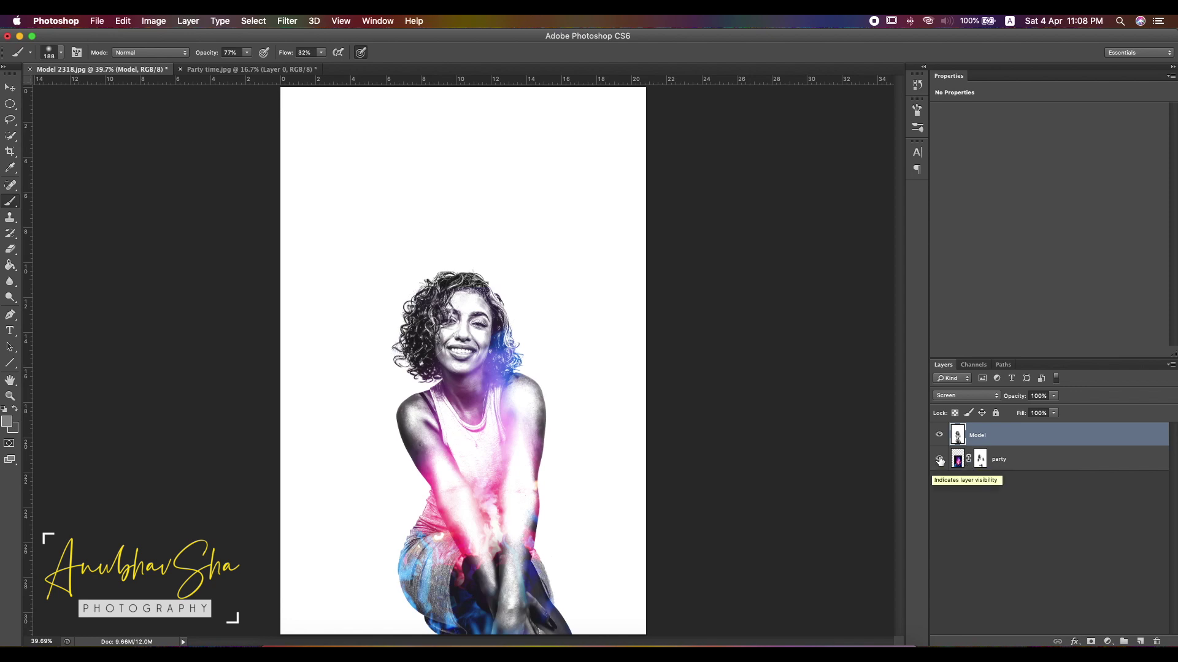
{"action": "left_click", "coordinate": [940, 460]}
{"action": "left_click", "coordinate": [940, 460]}
{"action": "left_click", "coordinate": [939, 459]}
{"action": "left_click", "coordinate": [940, 460]}
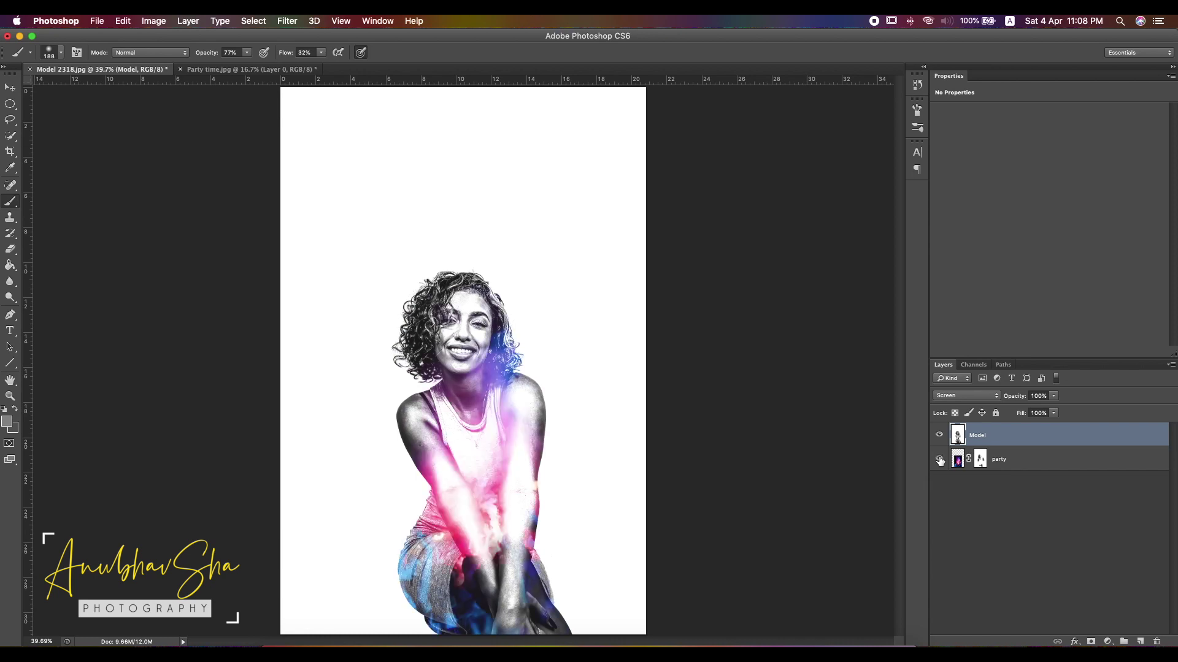